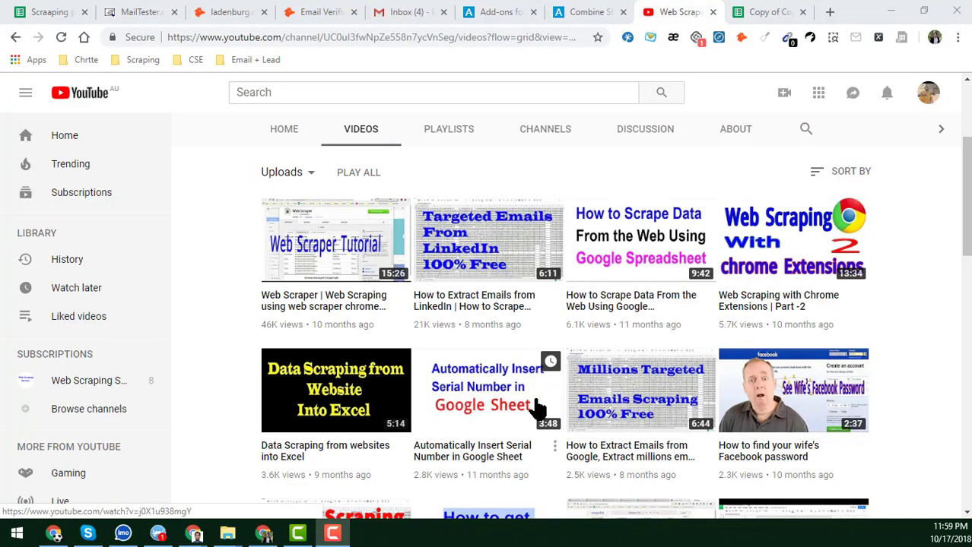
scroll(524, 403, "up", 3)
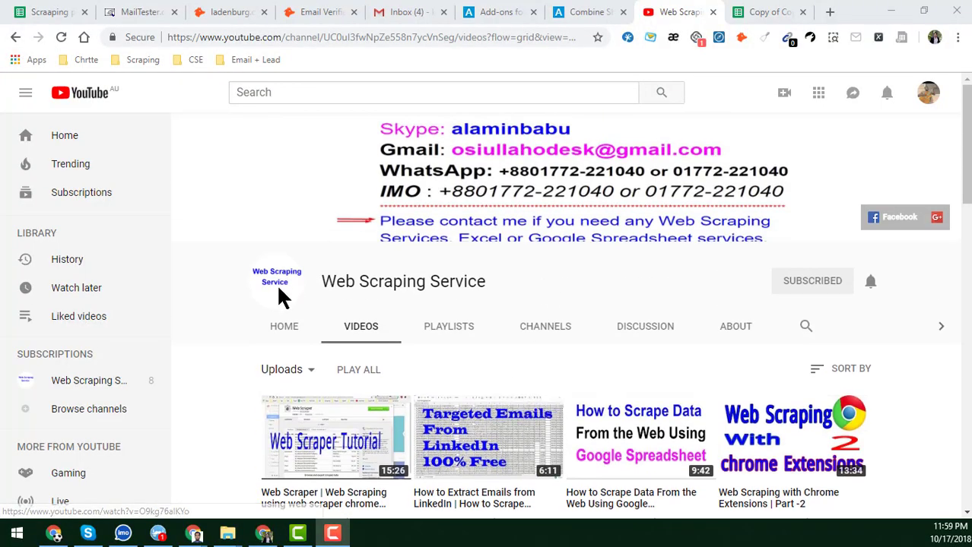
left_click_drag(322, 281, 511, 291)
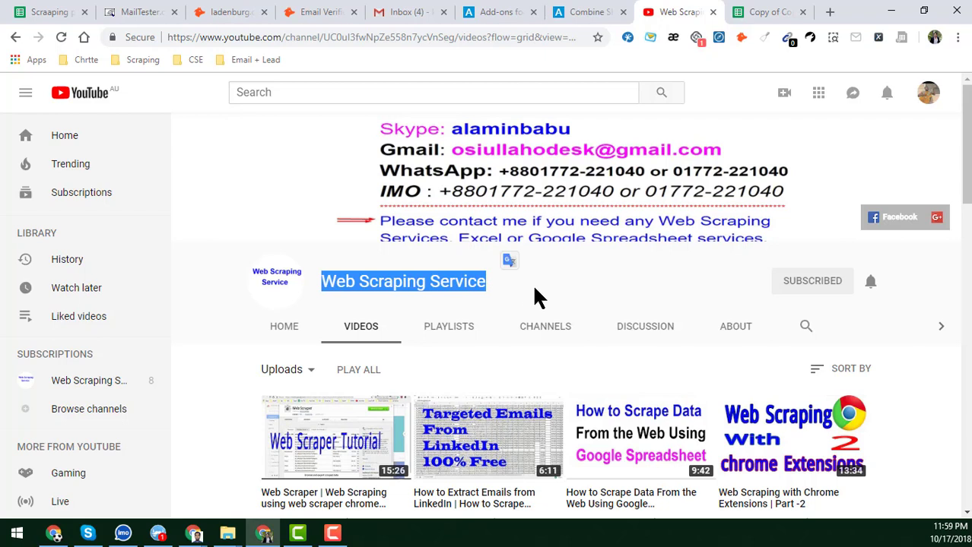
left_click(535, 288)
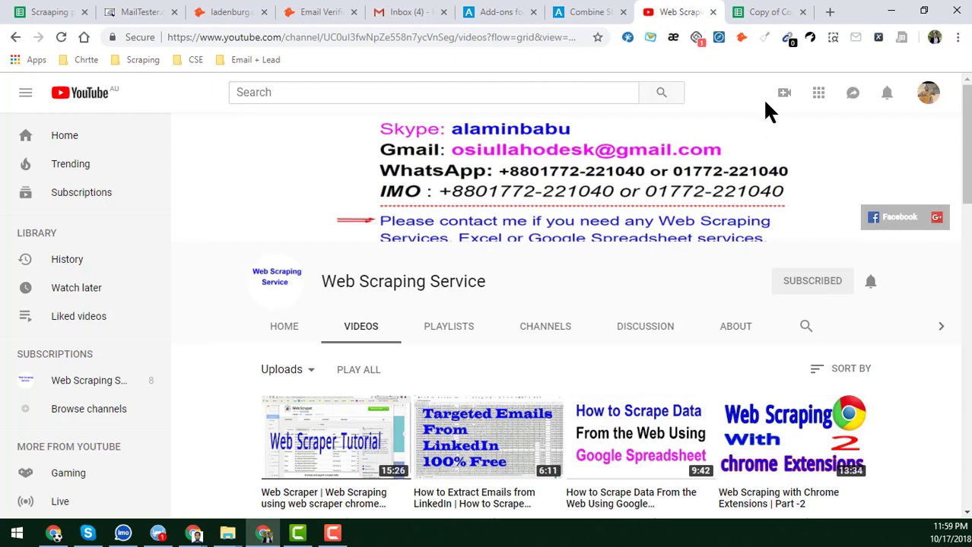
Switch to the "Copy of Copy of Copy of Scraaping projects" spreadsheet and open the Merge & Combine tools of Power Tools.
left_click(763, 15)
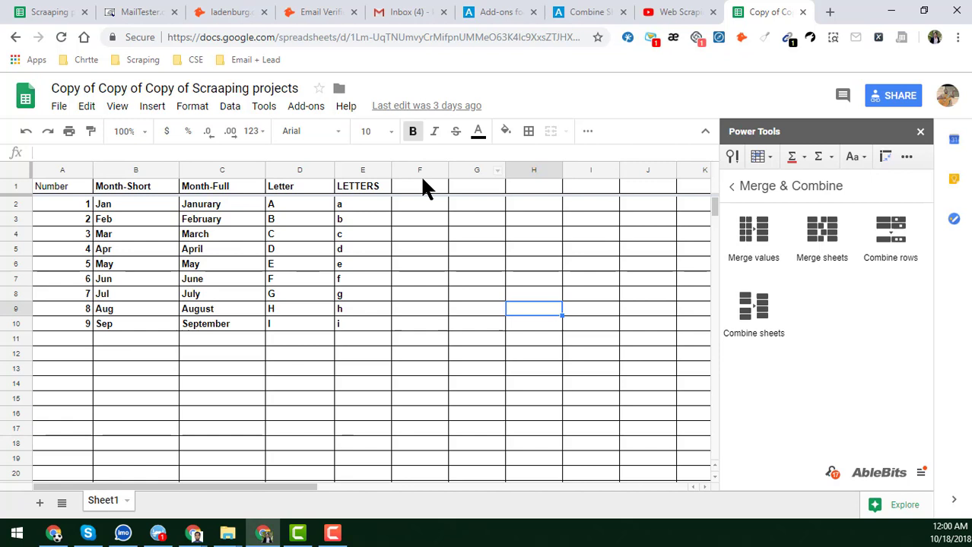
left_click(306, 106)
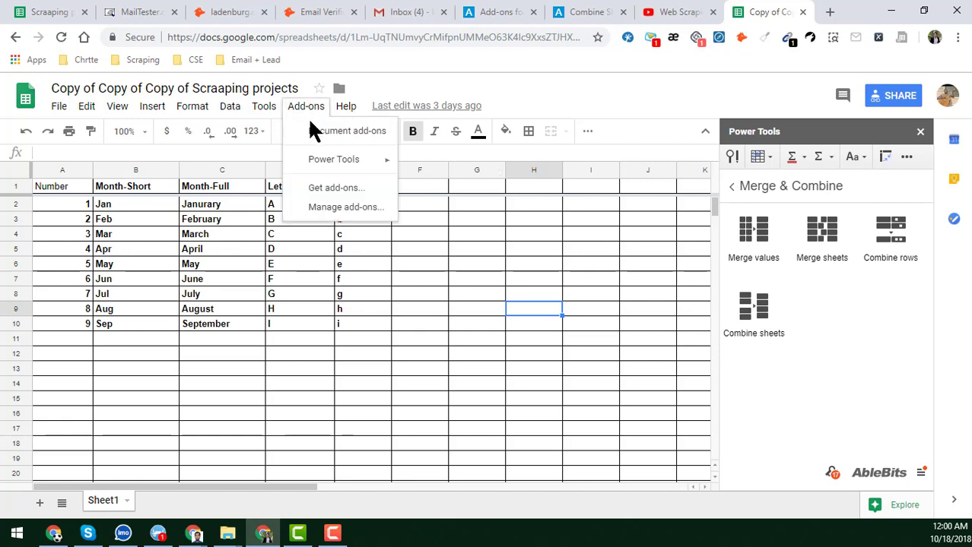
mouse_move(346, 166)
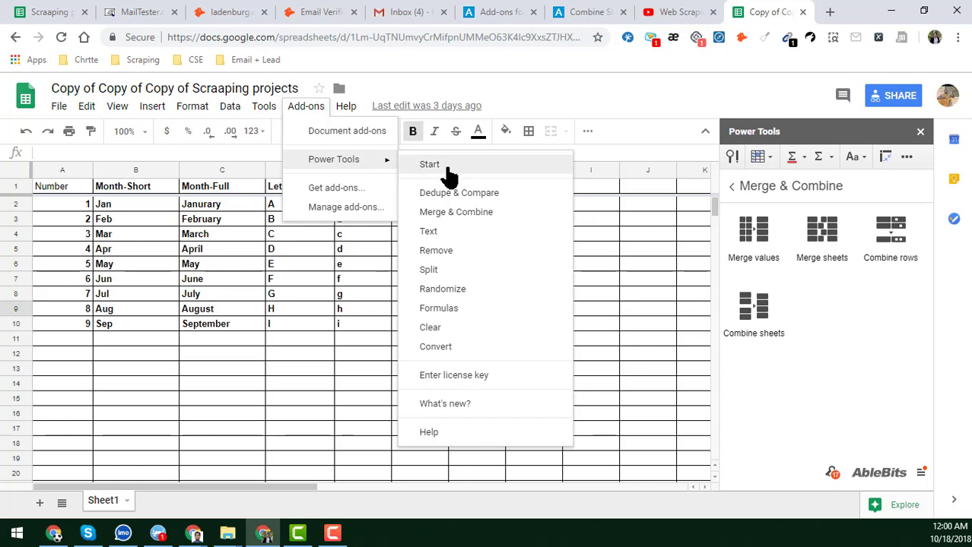
left_click(729, 193)
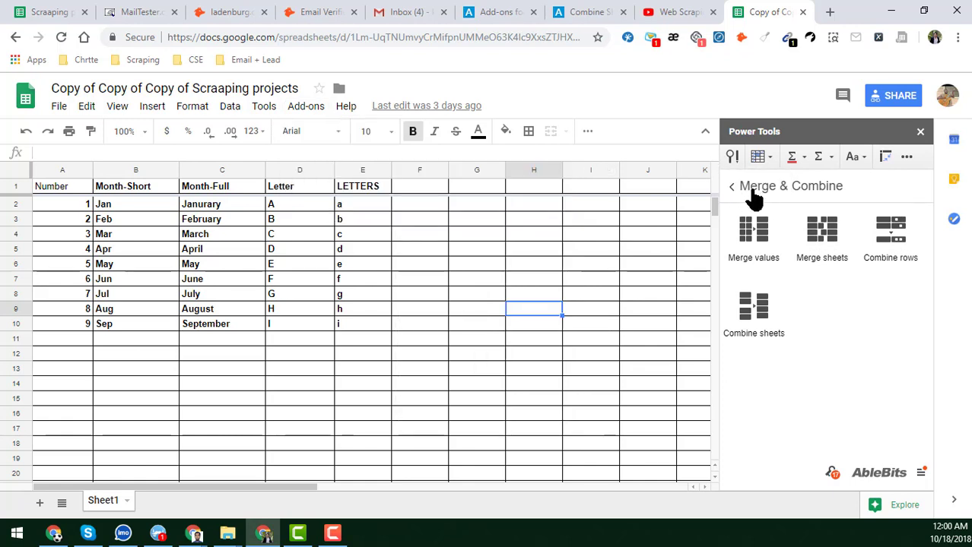
left_click(732, 191)
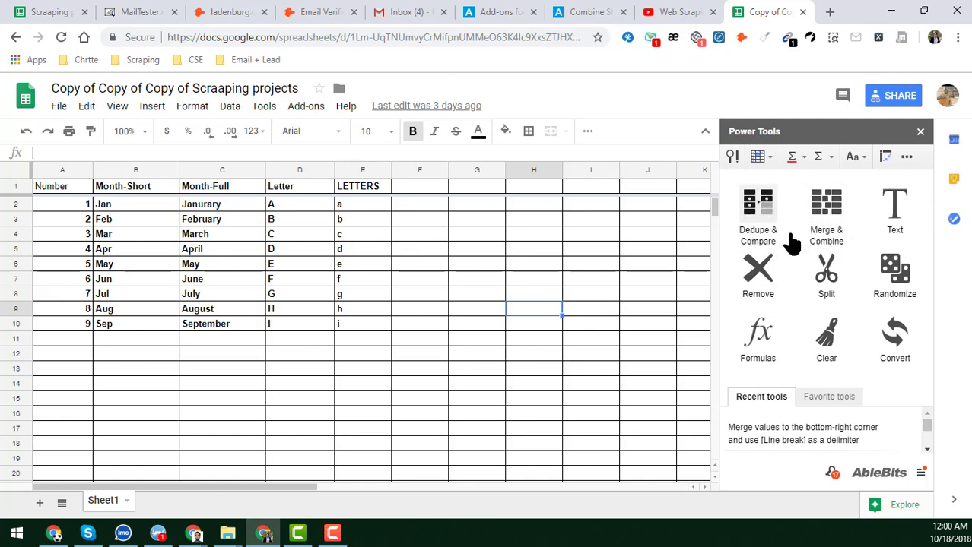
left_click(828, 214)
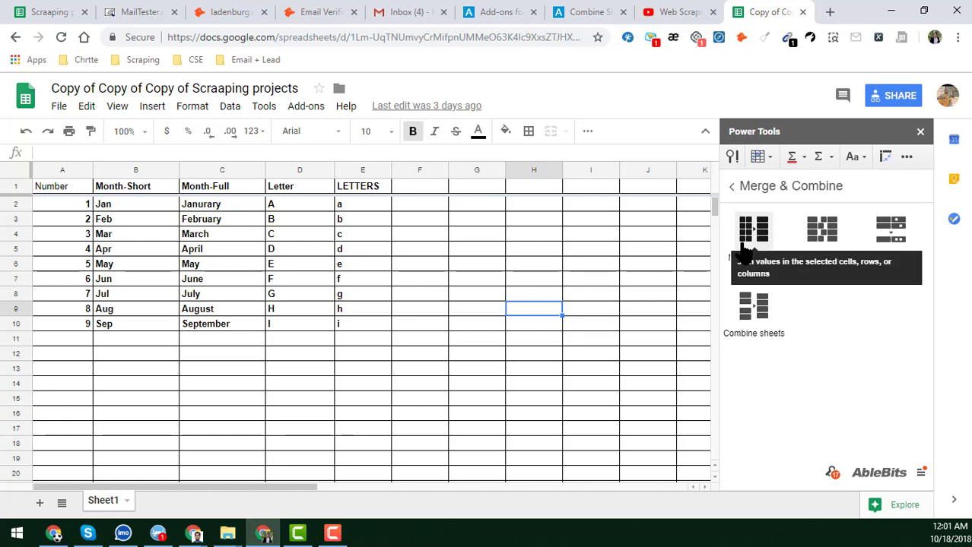
Examine the month and letter values in columns B to E, rows 2 to 10.
left_click(273, 296)
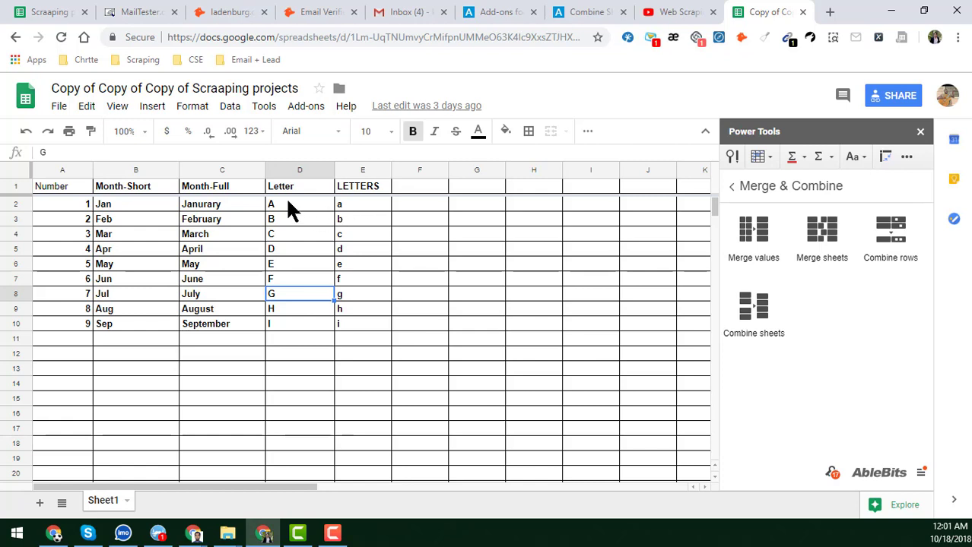
left_click(143, 207)
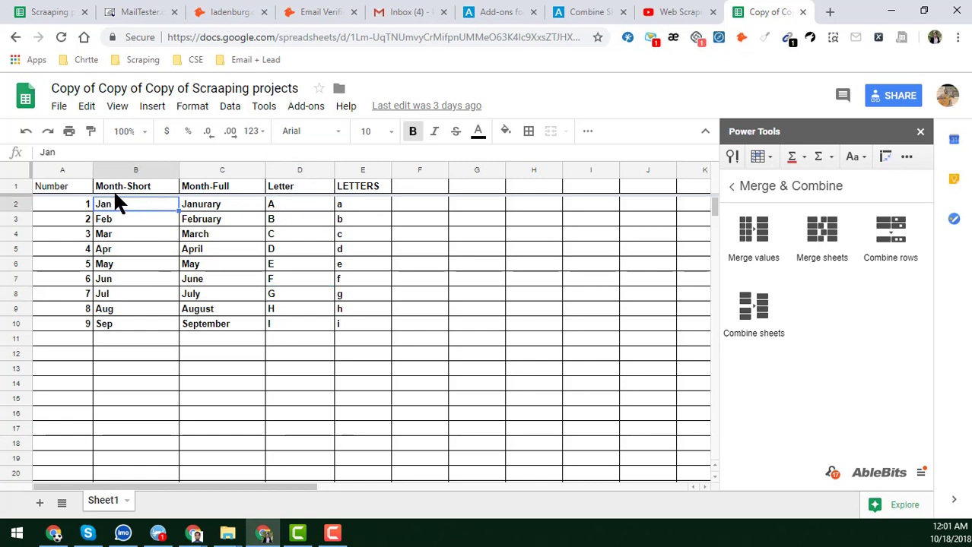
left_click(363, 205)
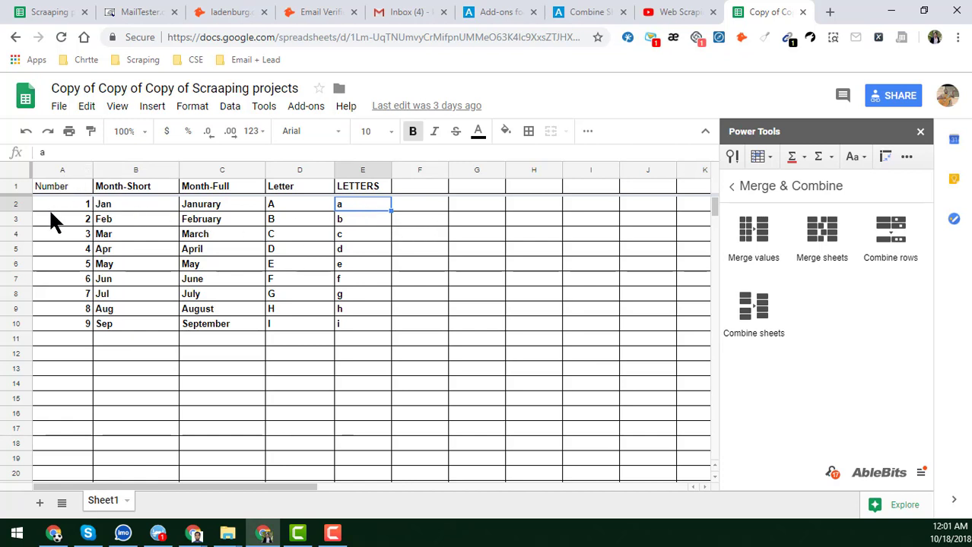
left_click(138, 206)
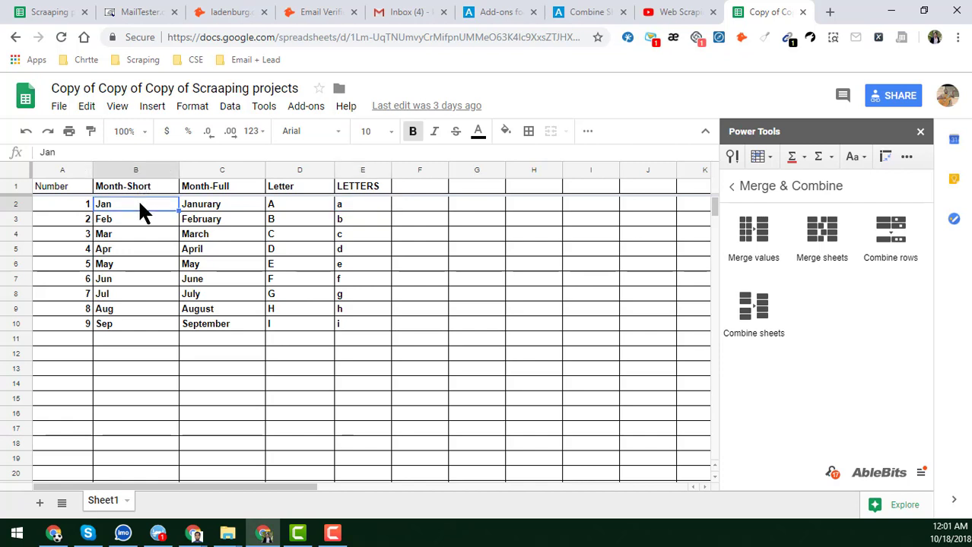
left_click(144, 325)
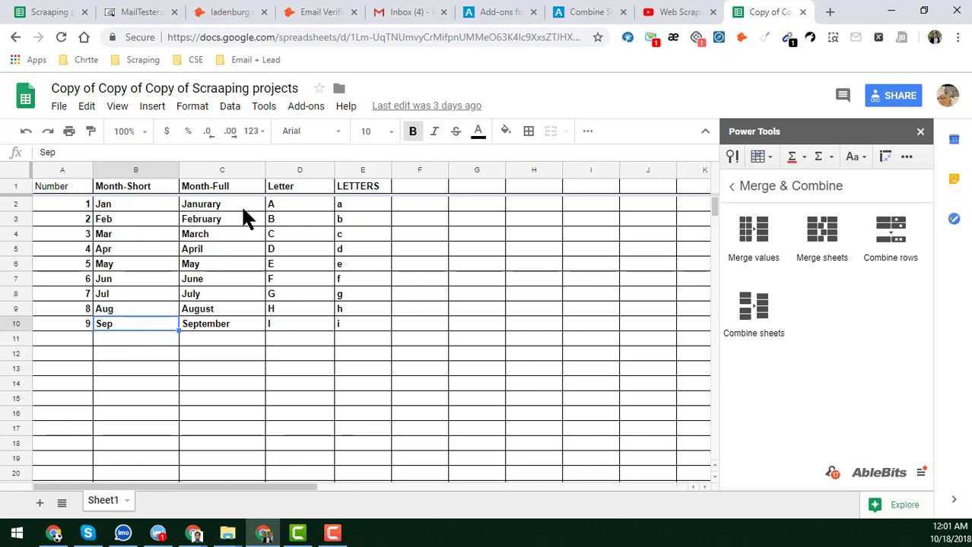
left_click(238, 332)
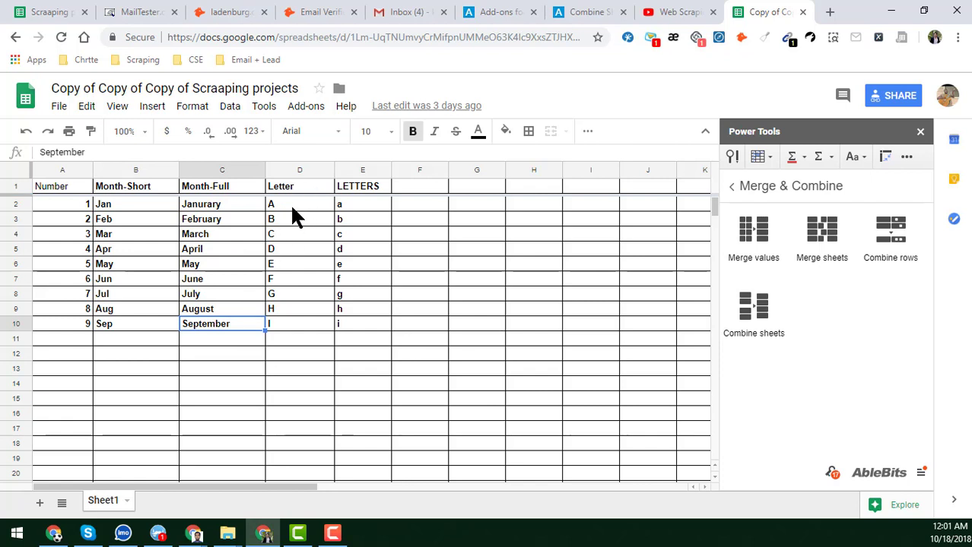
left_click(298, 204)
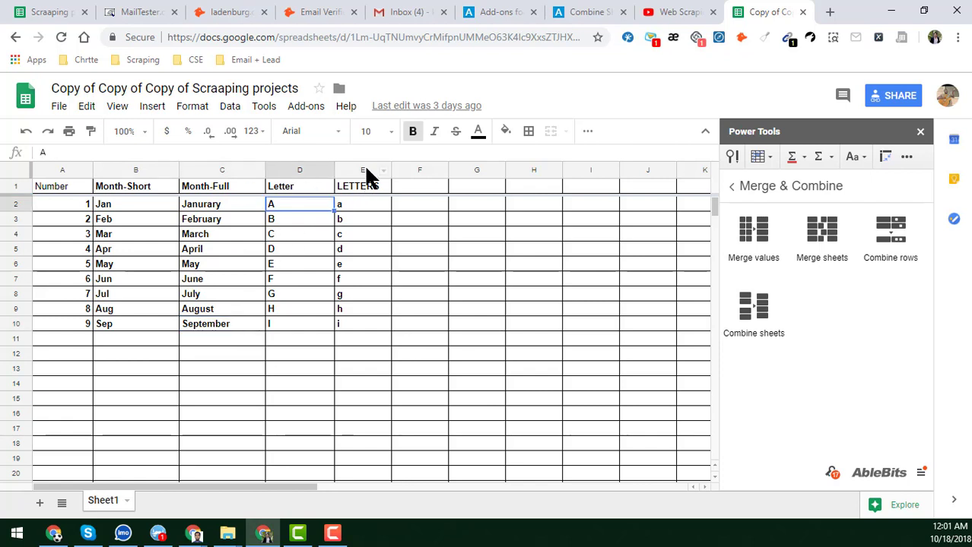
left_click(350, 209)
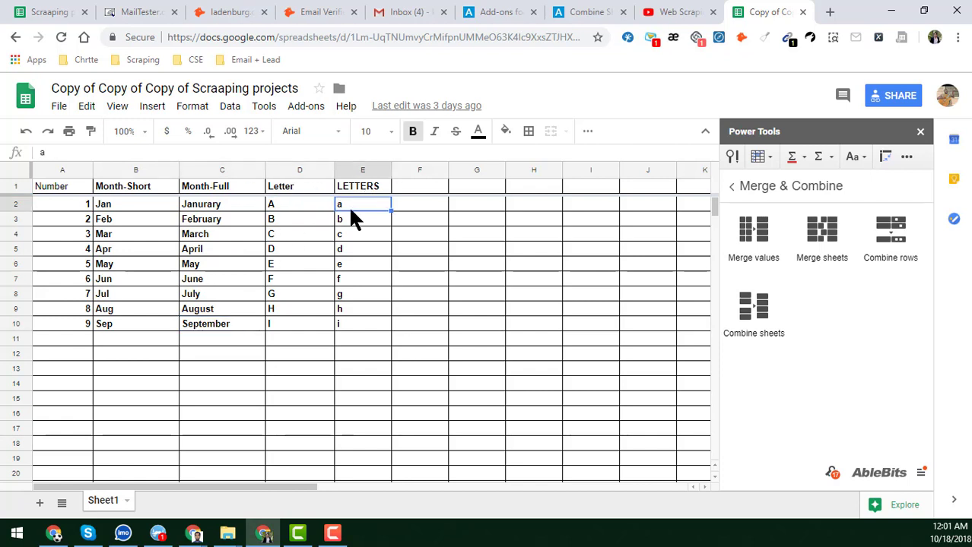
left_click(357, 323)
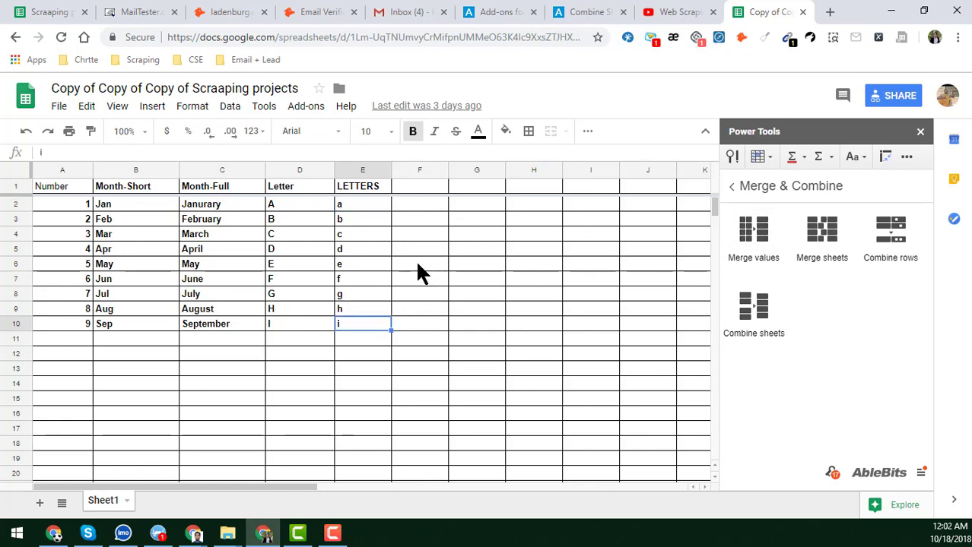
left_click(374, 206)
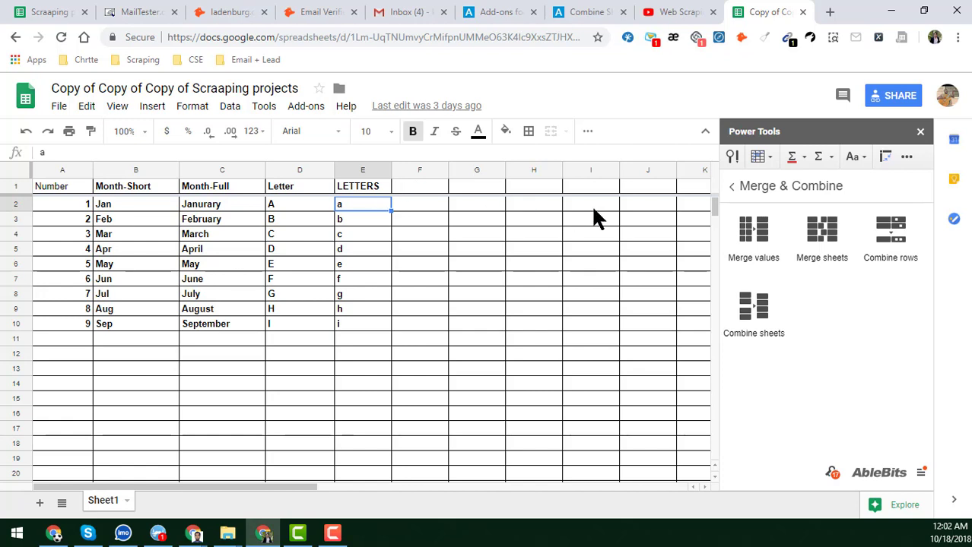
Open the Merge values tool and select the data range A2:E10 without the header row.
left_click(754, 230)
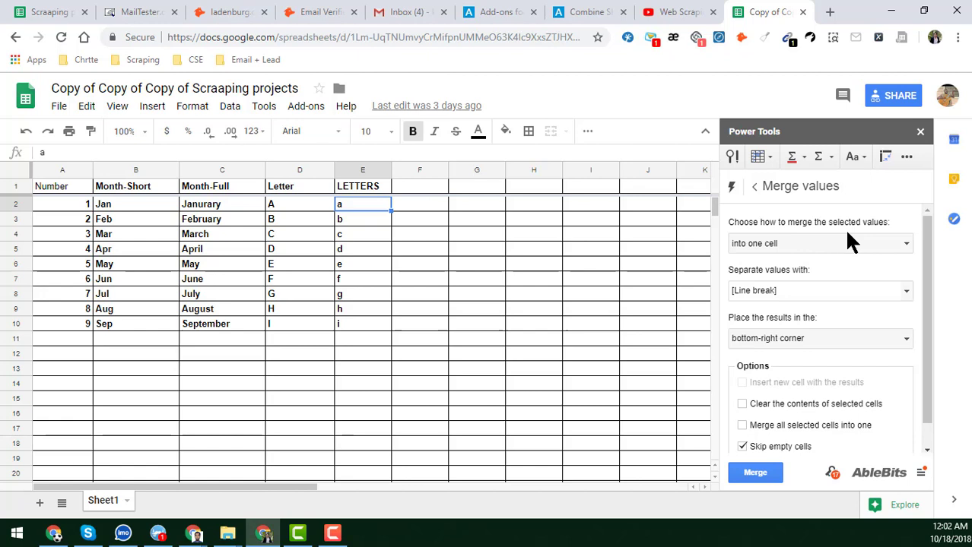
left_click(453, 294)
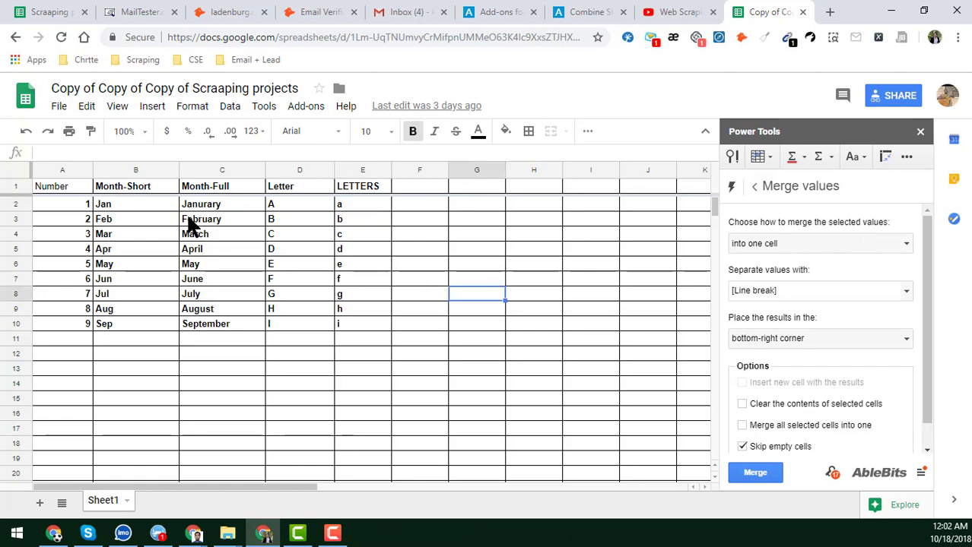
left_click_drag(80, 200, 140, 226)
left_click_drag(252, 222, 349, 319)
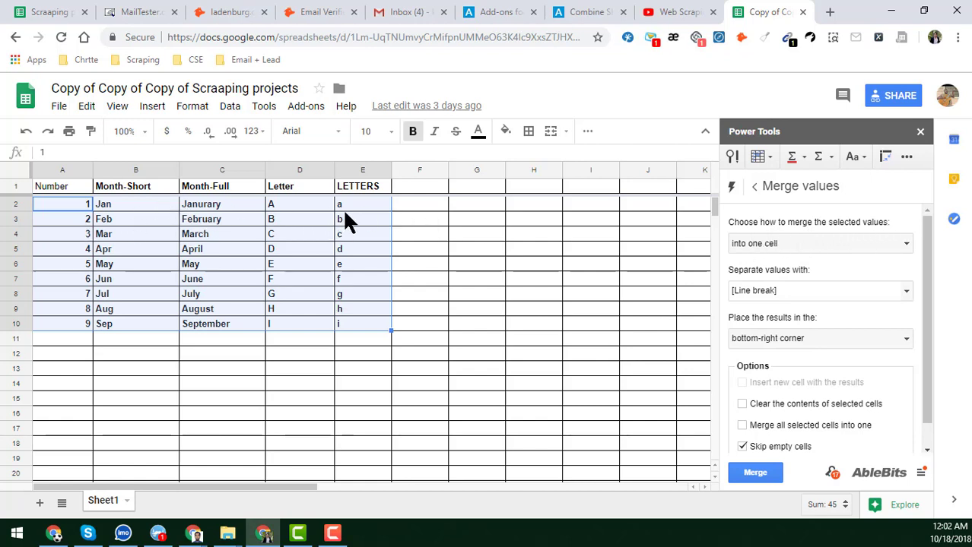
Configure the merge to join values in each selected row, separated by a comma, with results placed in the right cell.
left_click(792, 242)
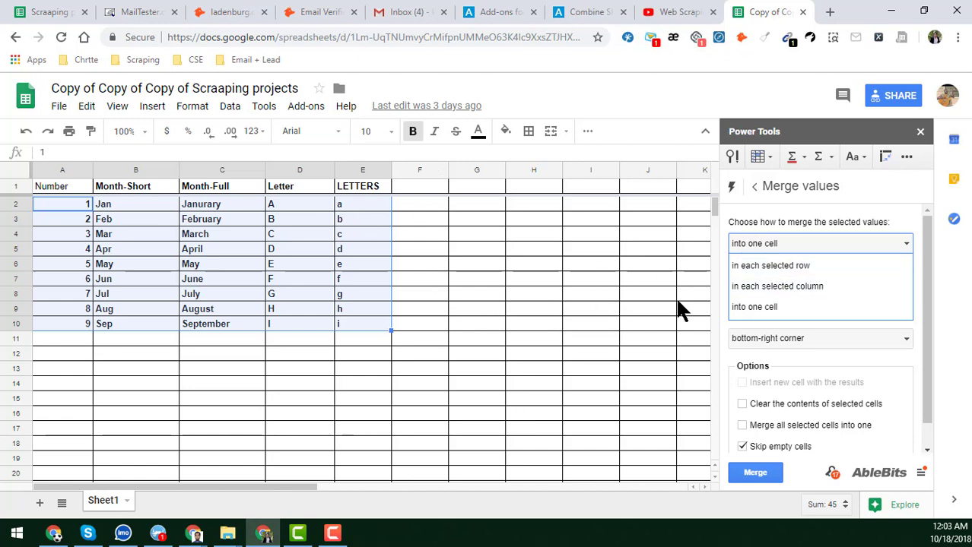
left_click(786, 260)
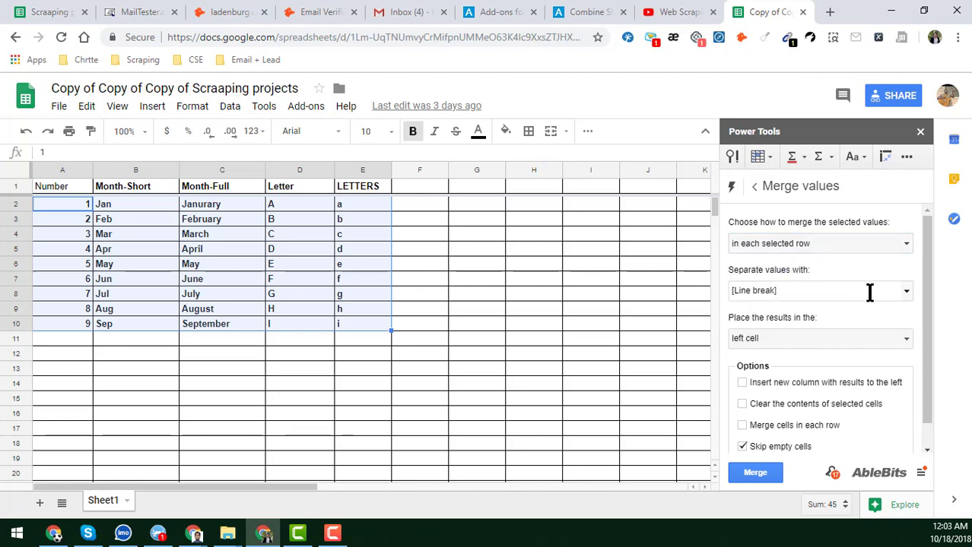
left_click(904, 292)
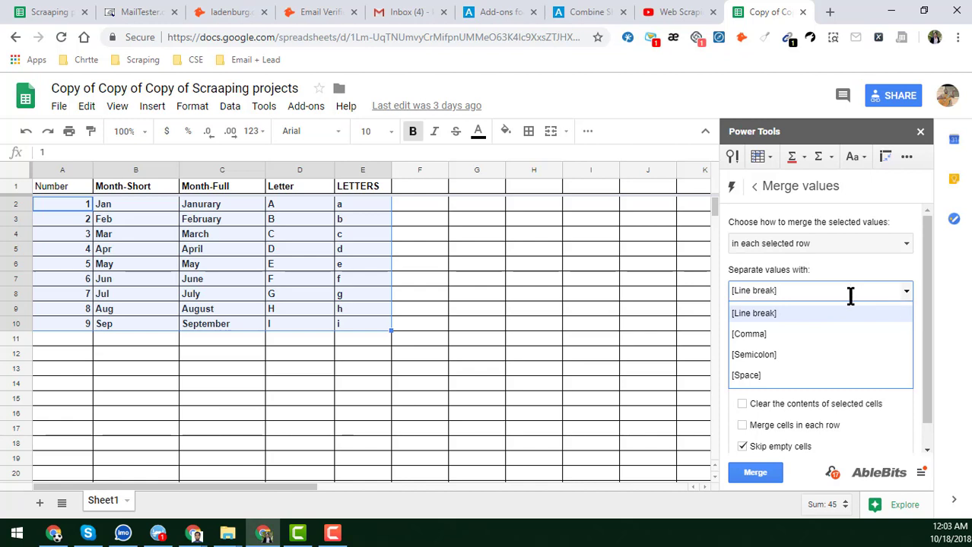
left_click(769, 338)
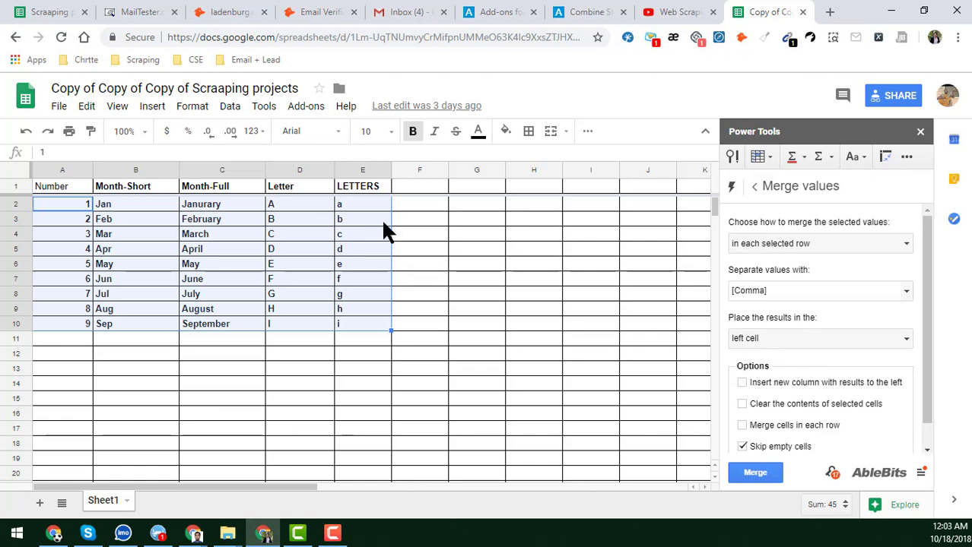
left_click(801, 332)
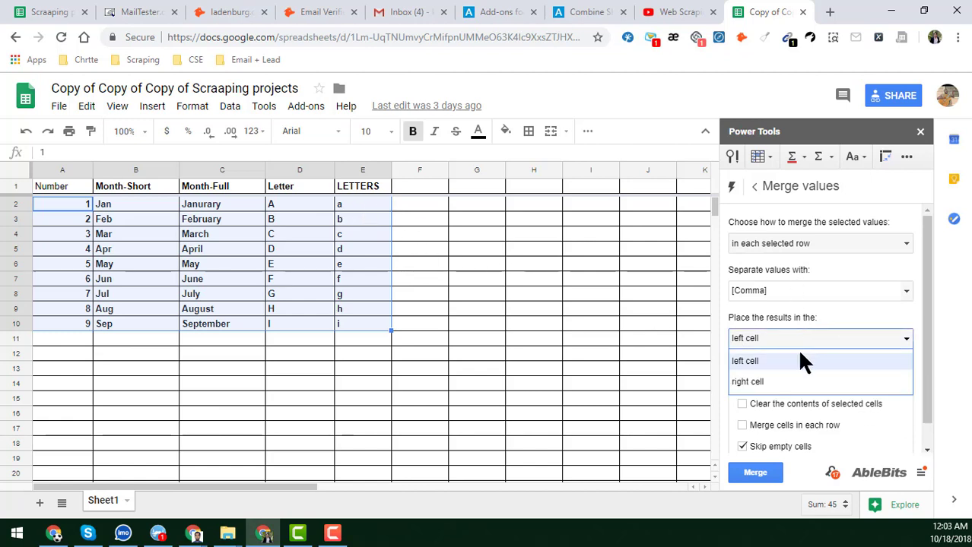
left_click(755, 379)
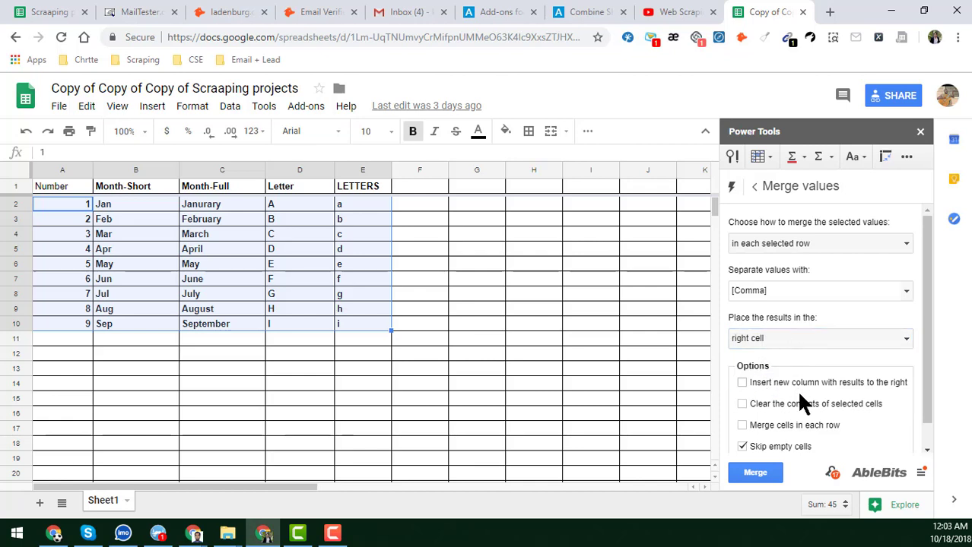
Merge the values of the selected rows and widen column E to fit the merged text.
scroll(813, 417, "down", 1)
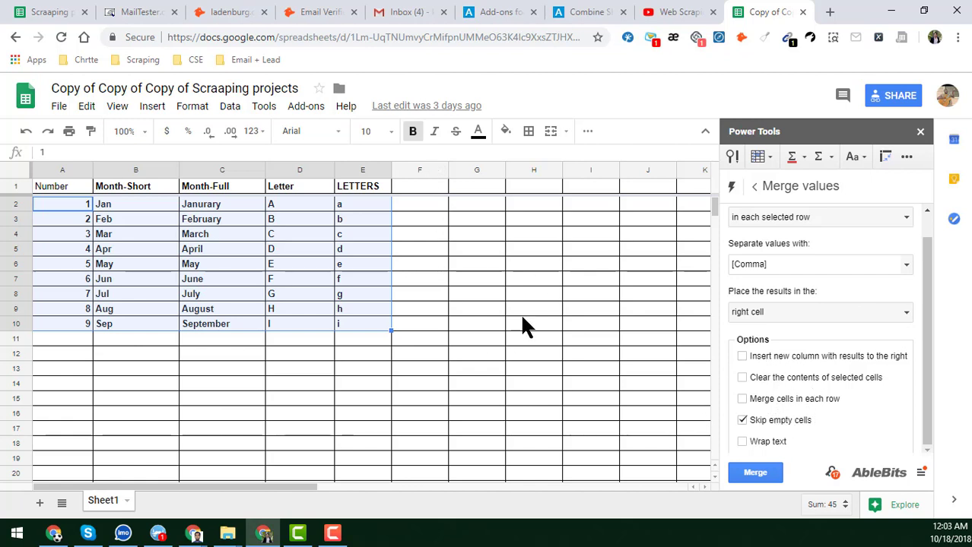
left_click(757, 474)
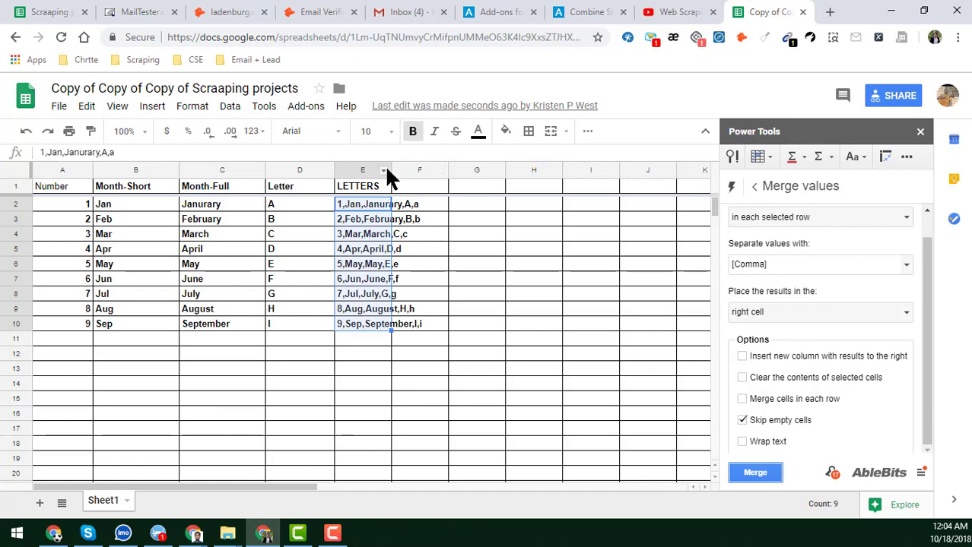
left_click_drag(389, 164, 510, 220)
left_click(418, 249)
left_click(412, 207)
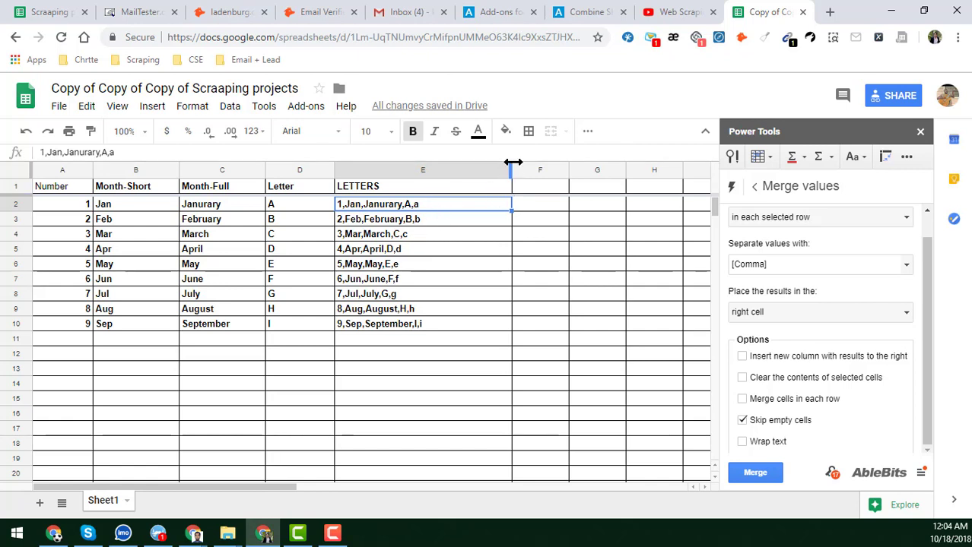
left_click_drag(509, 169, 445, 221)
key("Right")
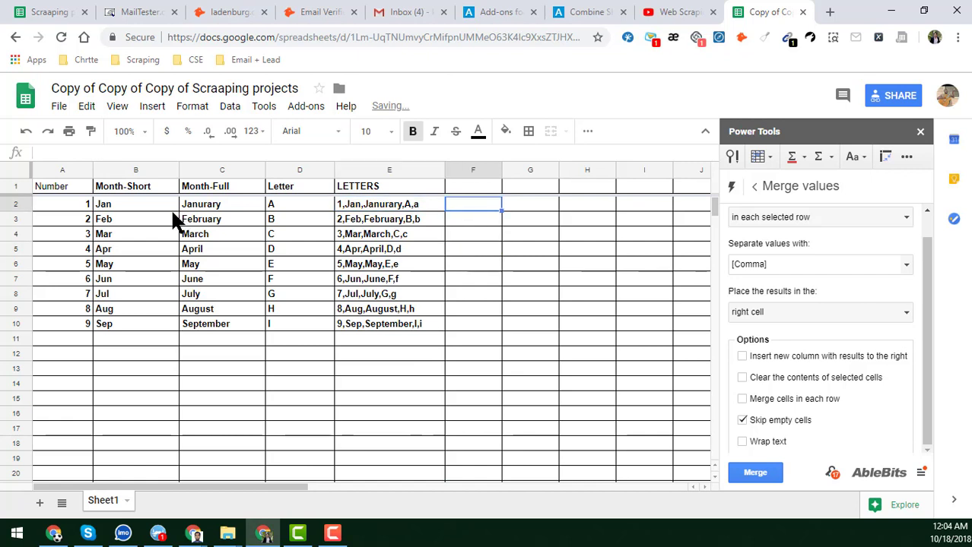
left_click(349, 205)
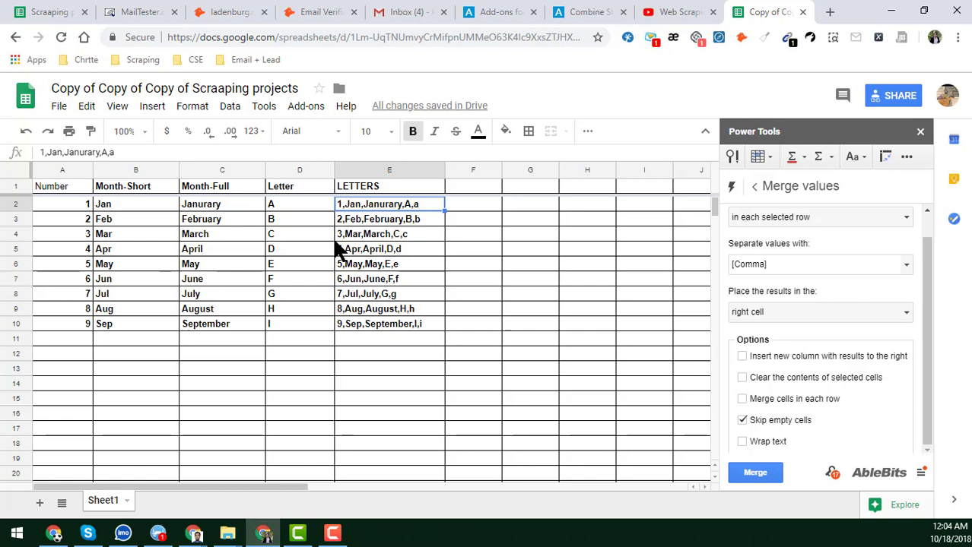
Undo the resizing of column E and the merge so the original single letters are restored.
key("ctrl+z")
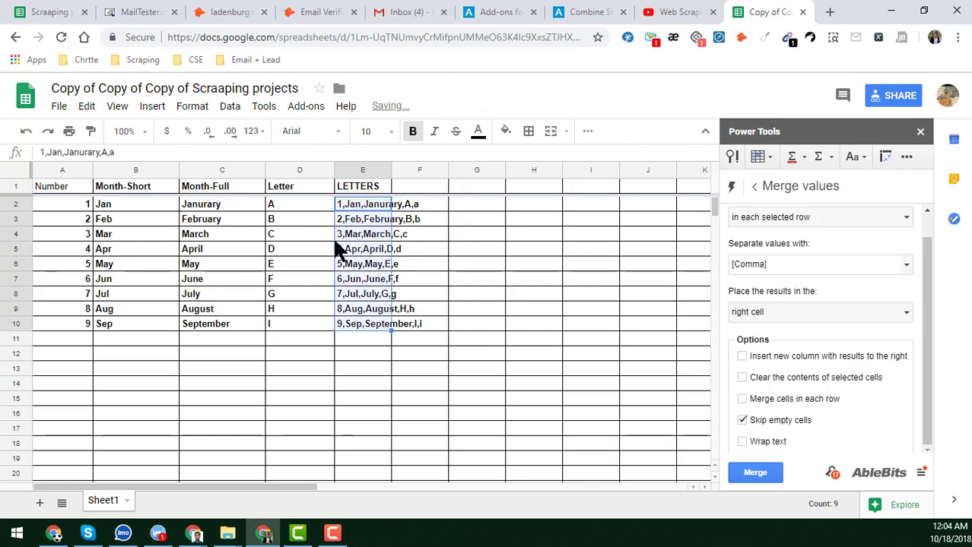
left_click(376, 201)
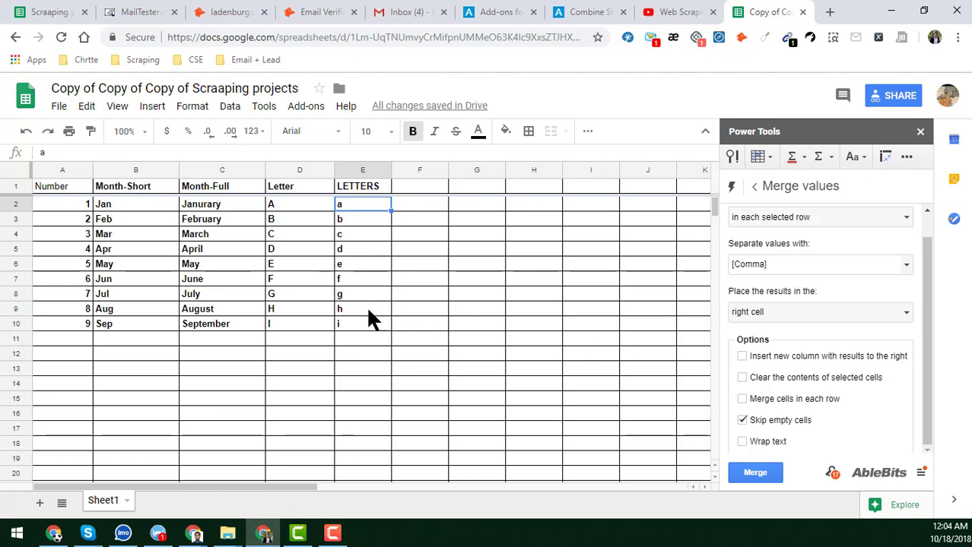
Set the merge to join values in each selected column, separated by a comma.
left_click(365, 329)
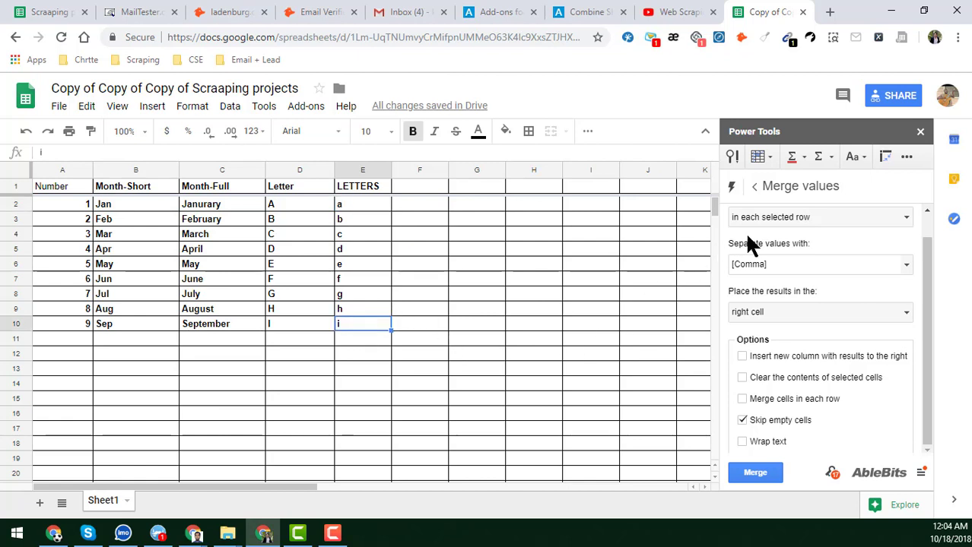
left_click(812, 221)
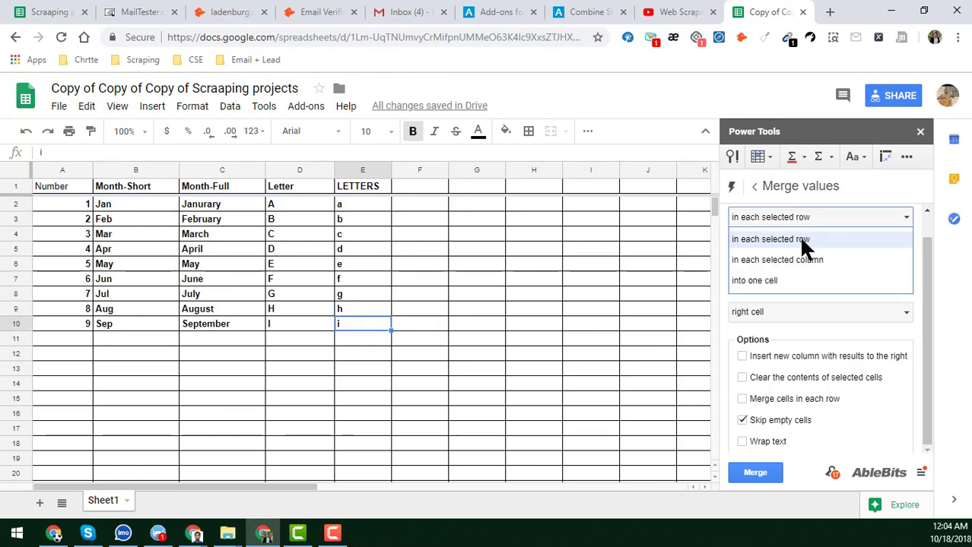
left_click(800, 258)
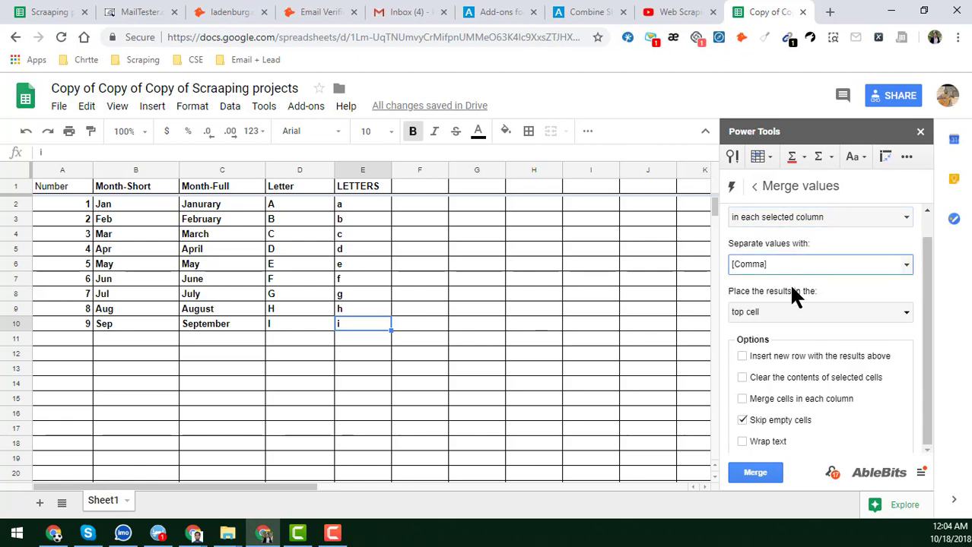
left_click(905, 265)
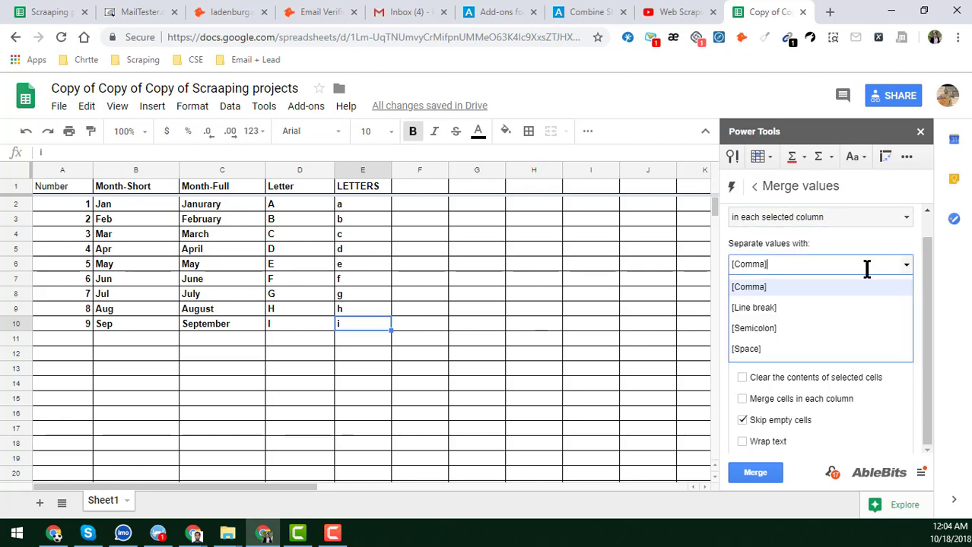
left_click(771, 287)
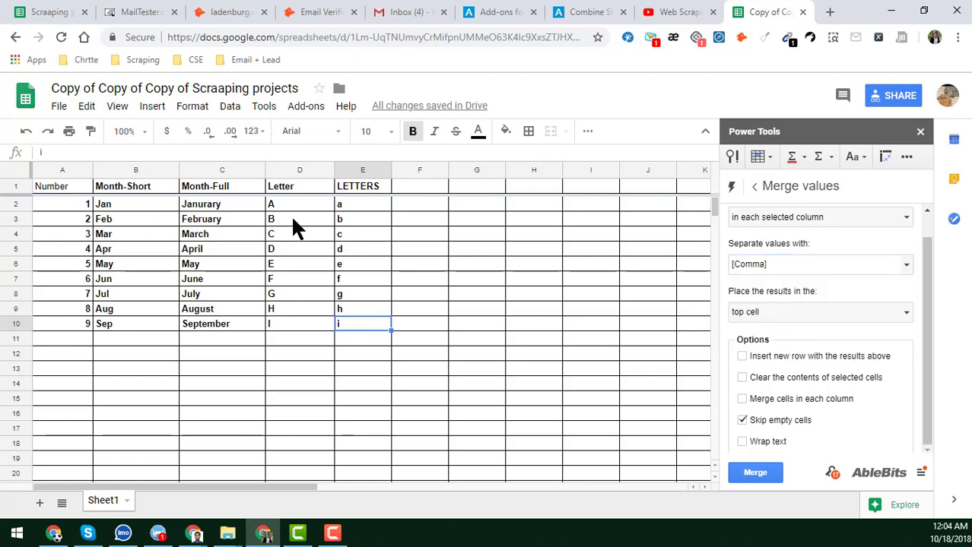
Configure the merge to join values into one cell, with the result placed in the top-right corner.
left_click(873, 216)
left_click(785, 283)
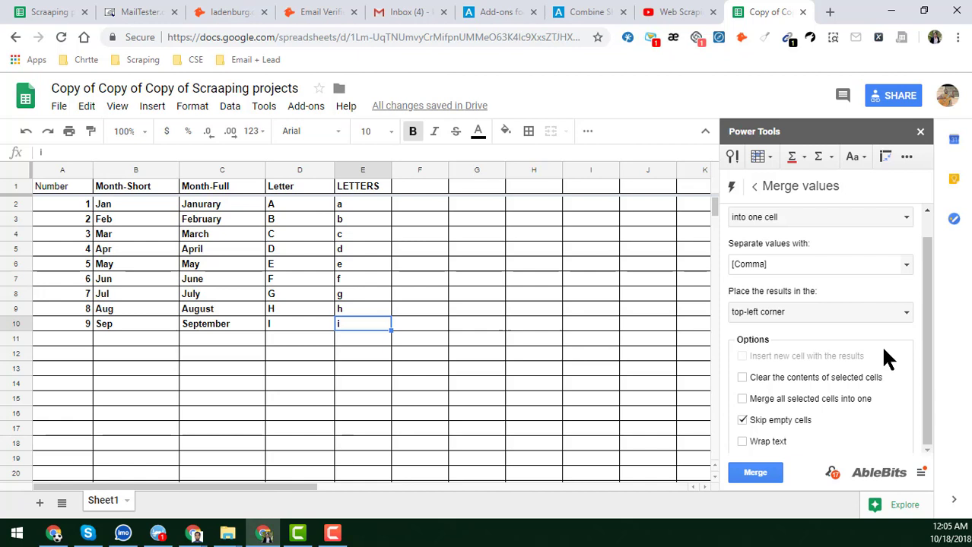
left_click(782, 302)
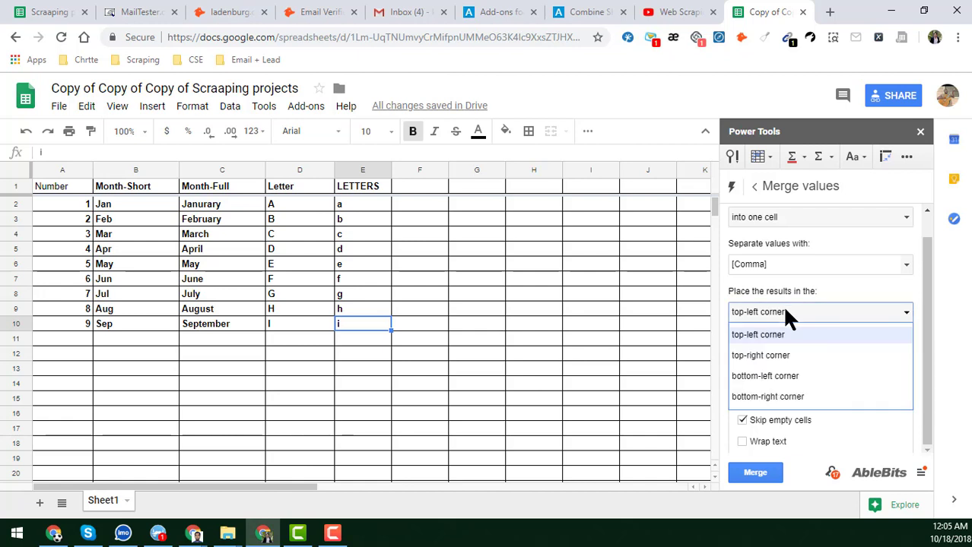
left_click(785, 355)
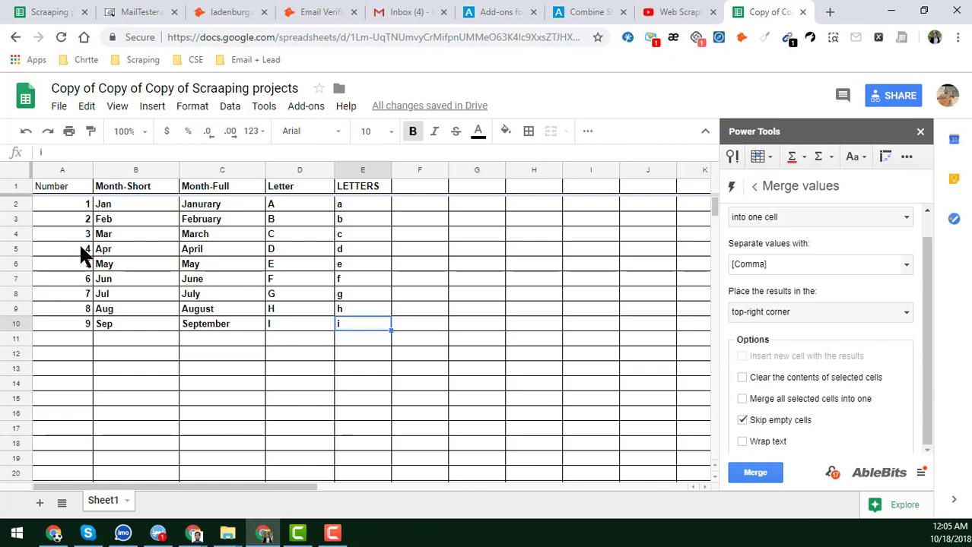
Try to run the merge with only cell E10 selected.
left_click(755, 473)
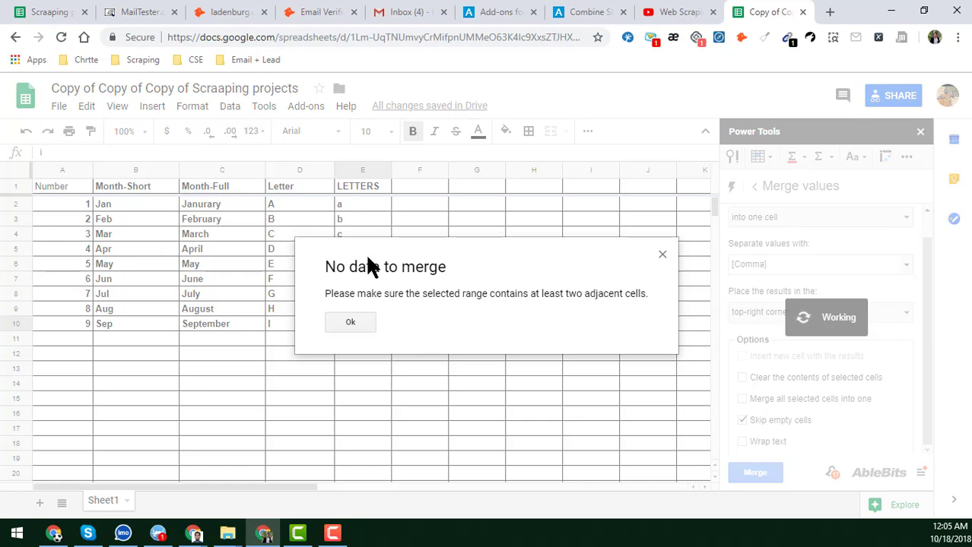
left_click(350, 322)
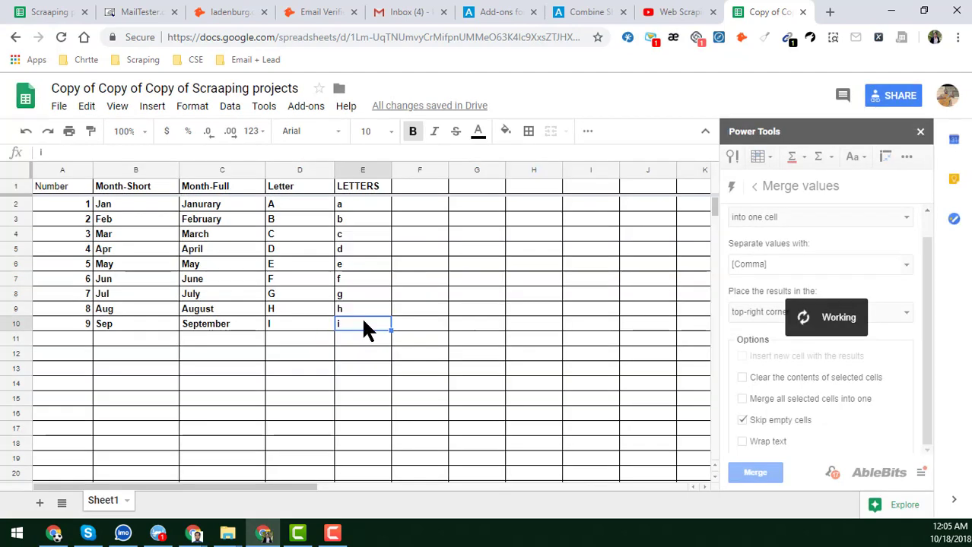
left_click(330, 263)
Merge all values of the range A2:E10 into one cell and widen column E.
left_click_drag(77, 203, 350, 324)
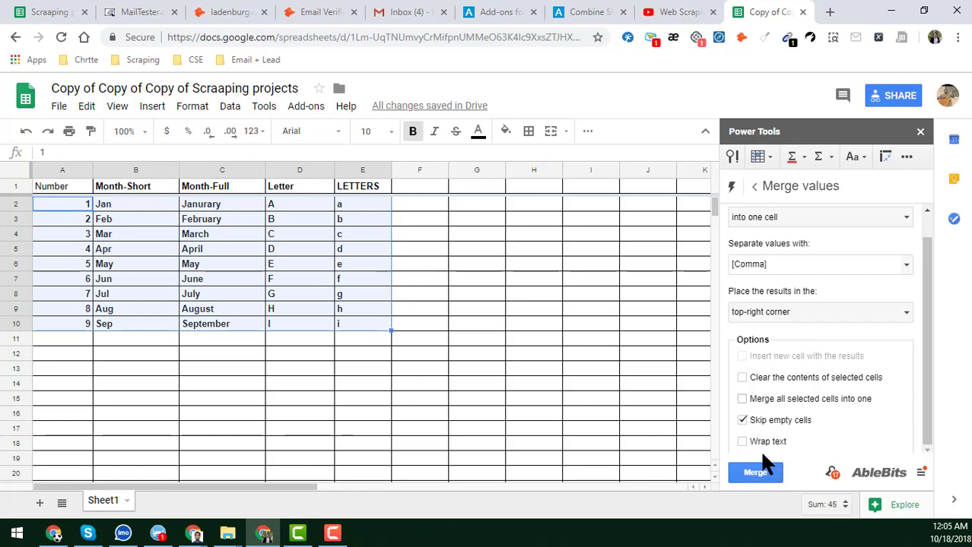
left_click(768, 473)
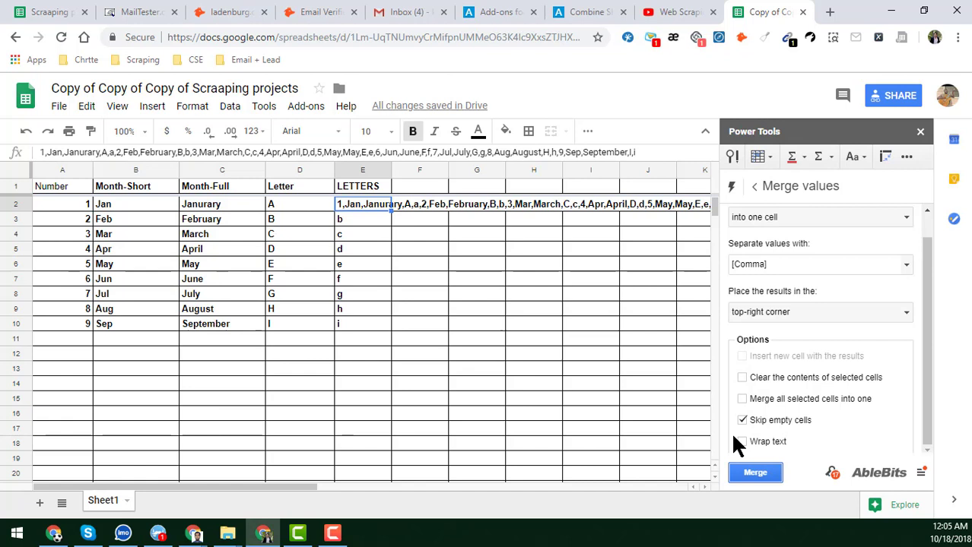
left_click_drag(390, 170, 491, 186)
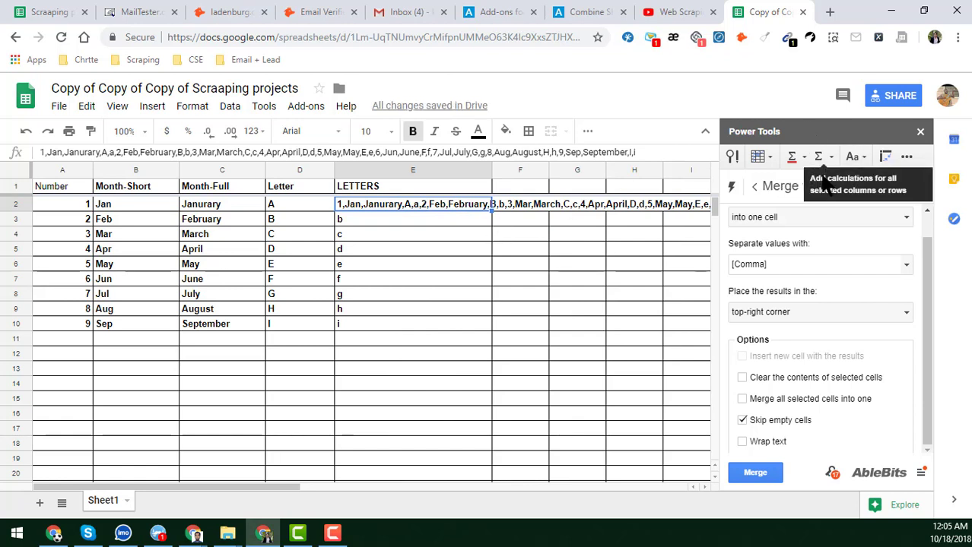
Return to the Merge & Combine tools and try to start Merge sheets.
left_click(754, 187)
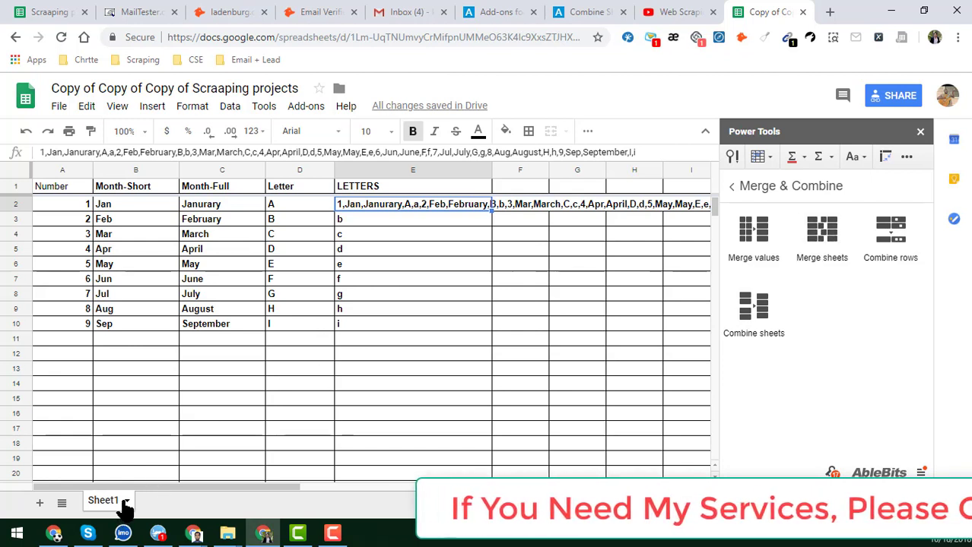
left_click(831, 251)
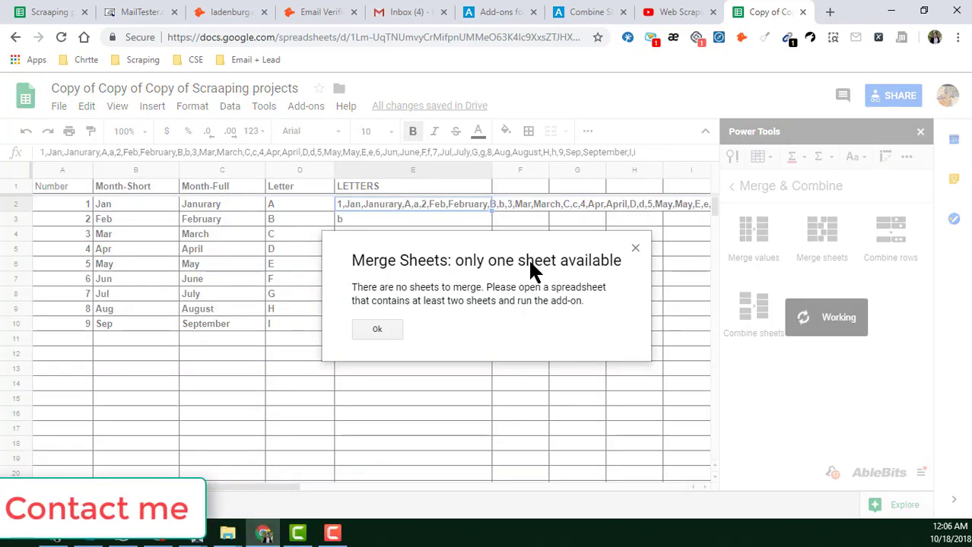
left_click(631, 245)
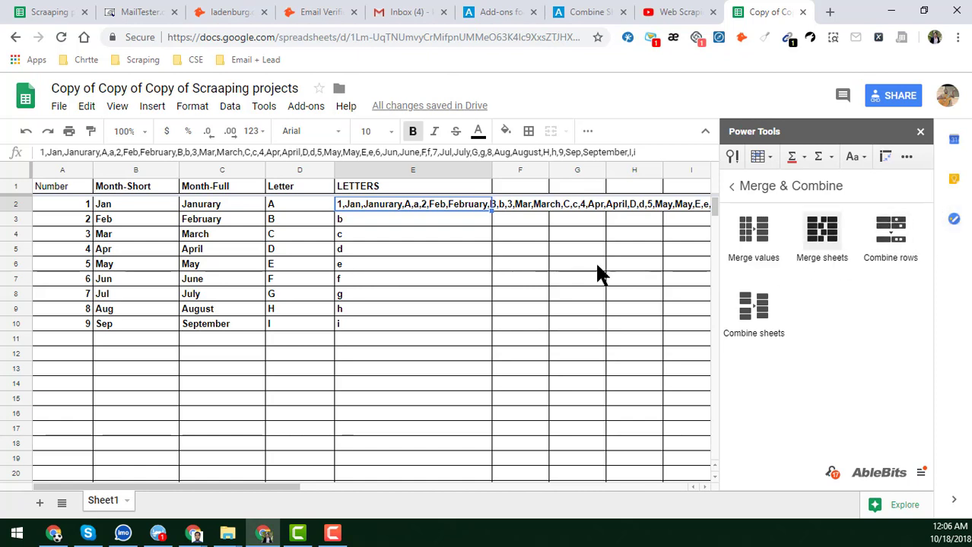
Start Combine rows for the range A2:E4, close it without combining, and return to the main Power Tools list.
left_click(383, 264)
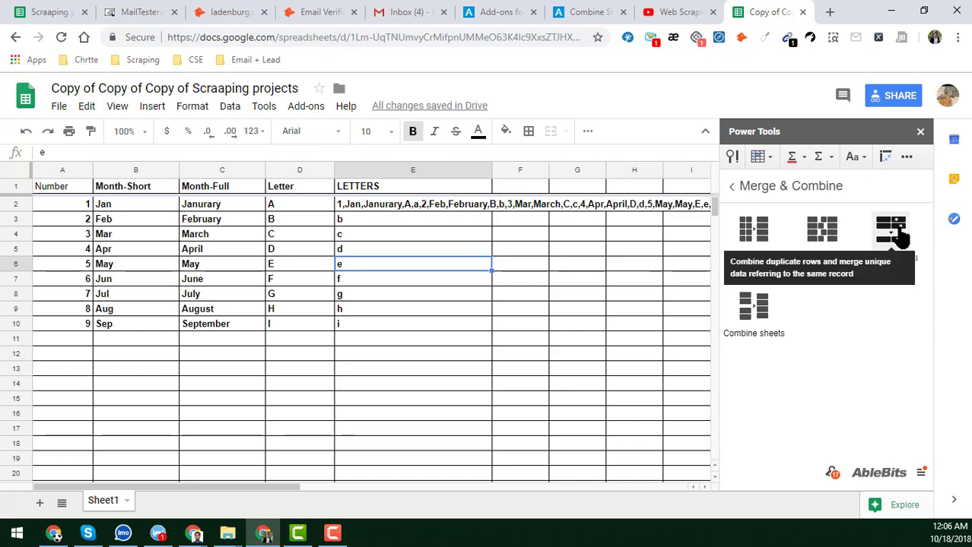
left_click_drag(84, 202, 354, 221)
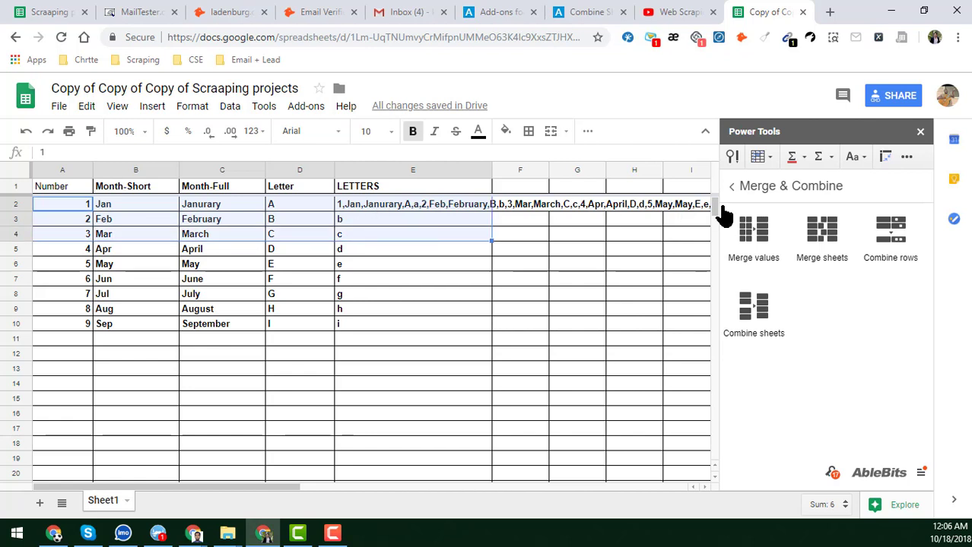
left_click(891, 230)
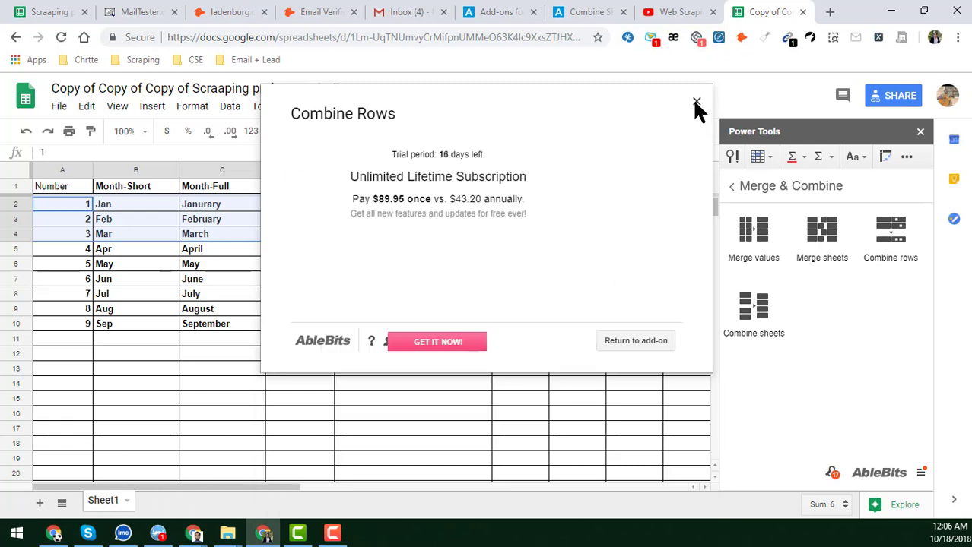
left_click(697, 100)
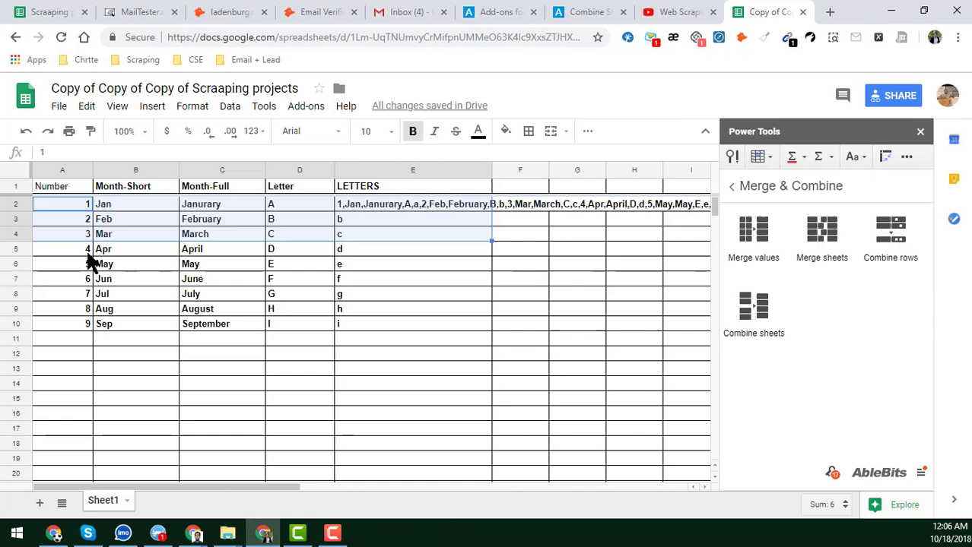
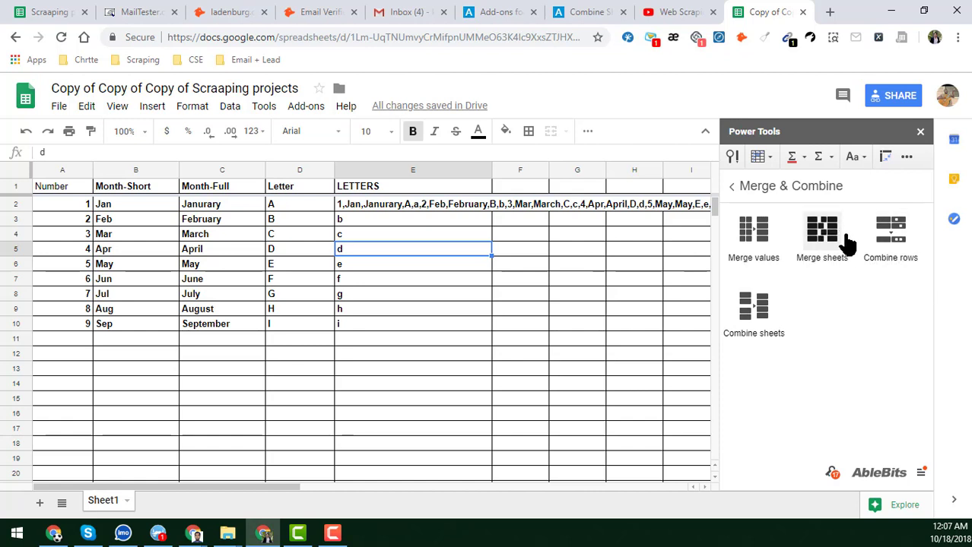
left_click(732, 187)
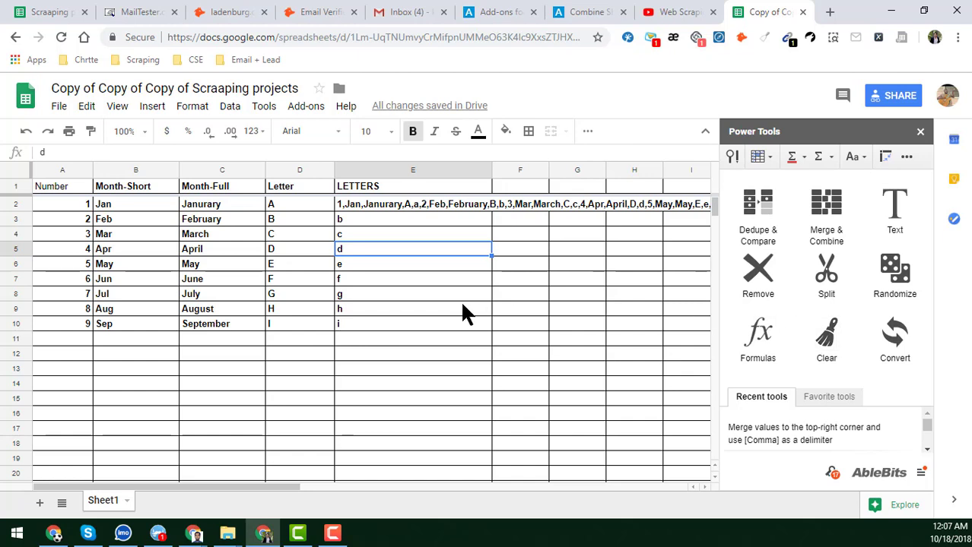
Look over the Web Scraping Service channel on YouTube and the Ablebits page about Combine Sheets.
left_click(667, 12)
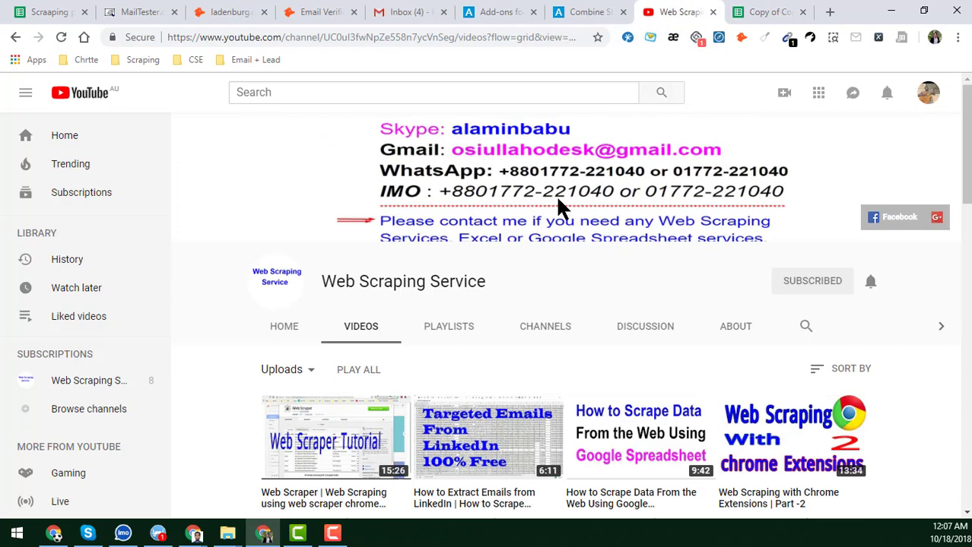
left_click(591, 12)
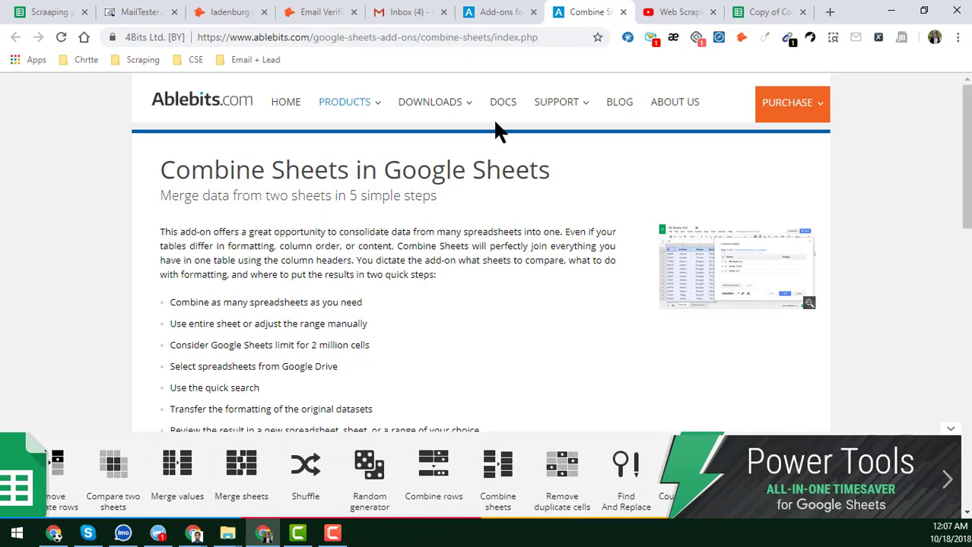
mouse_move(345, 101)
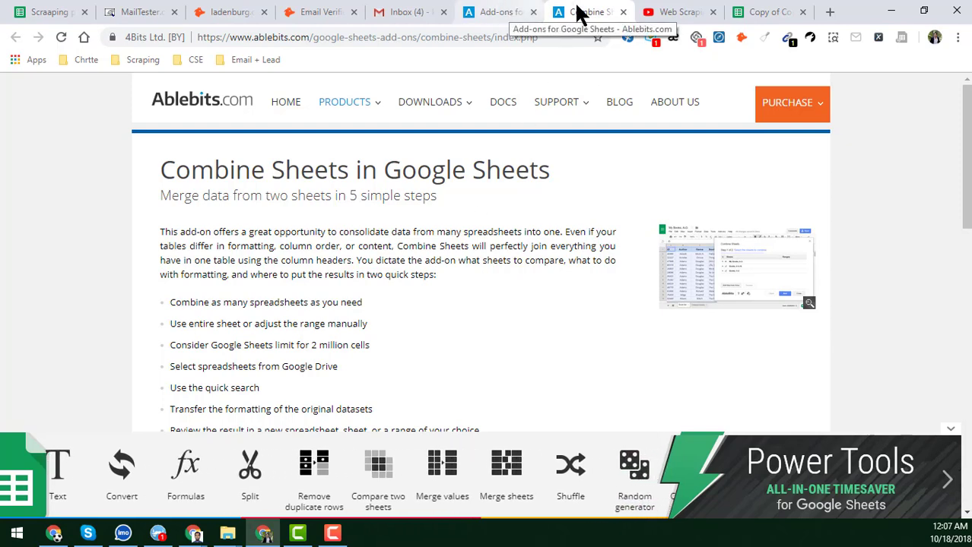
left_click(674, 14)
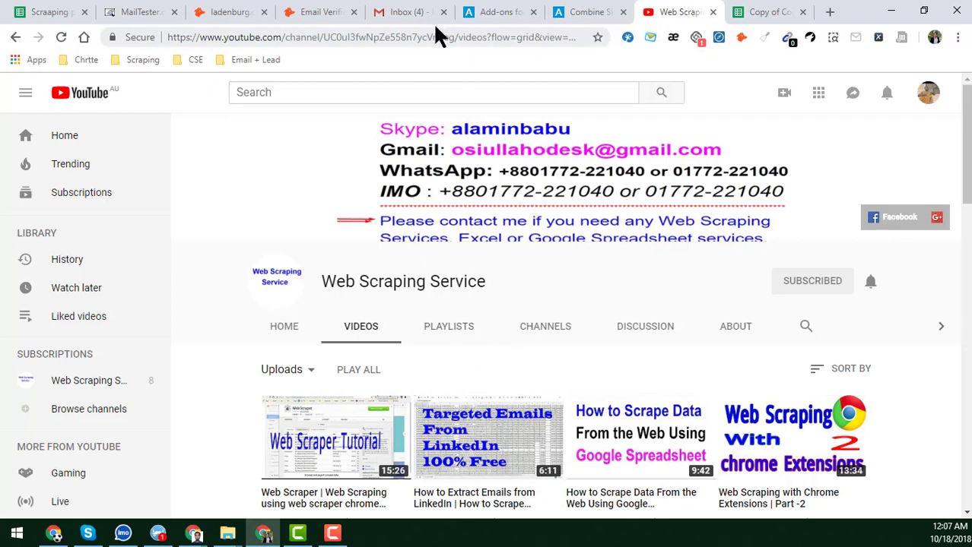
Switch back to the Google Sheets spreadsheet and open the Merge & Combine tool group.
left_click(777, 13)
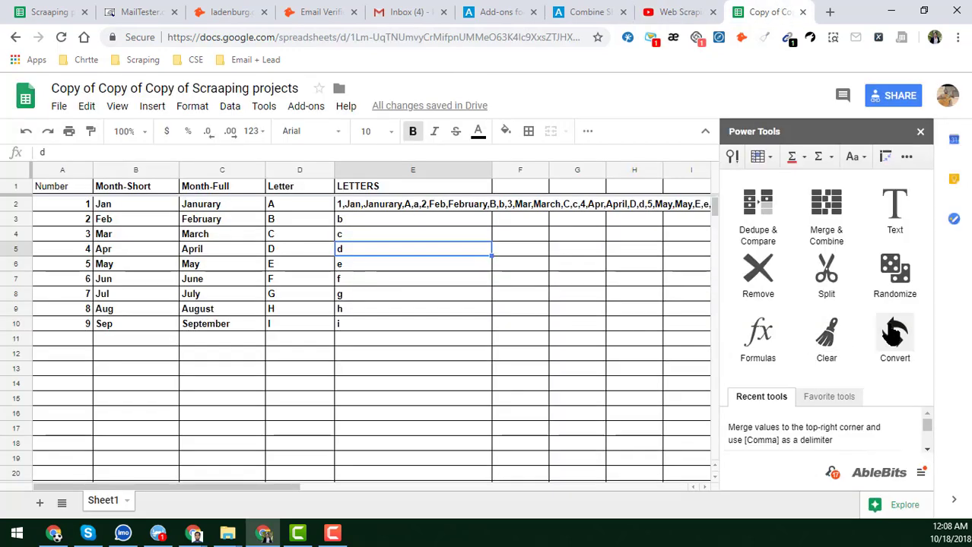
left_click(827, 238)
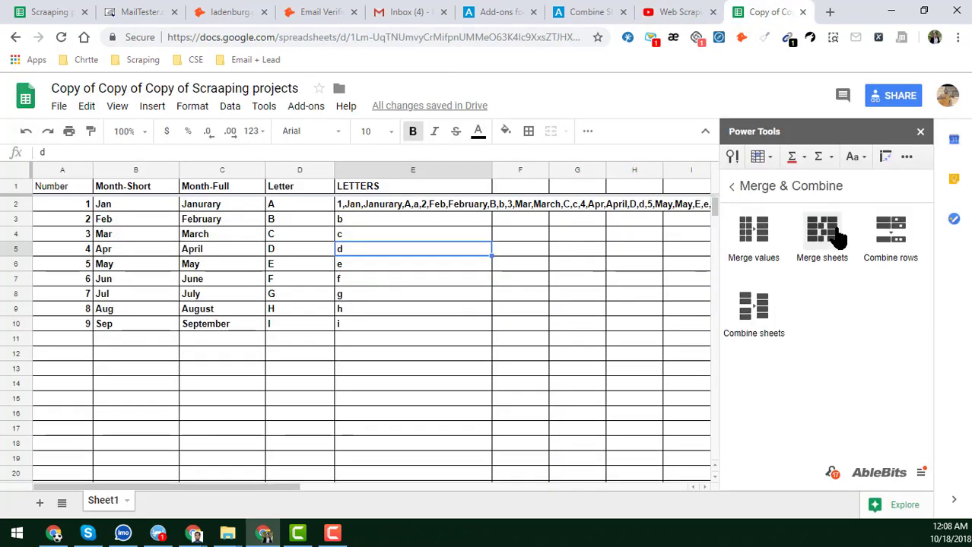